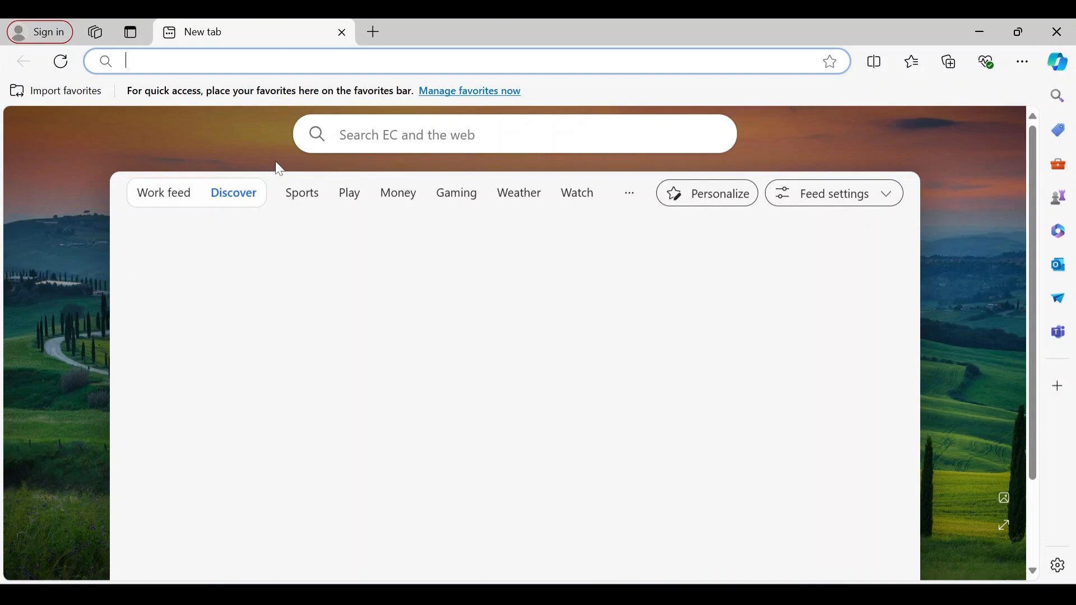
Go to php.net and open the Windows downloads page for PHP 8.3.
{"action": "type", "text": "php.net"}
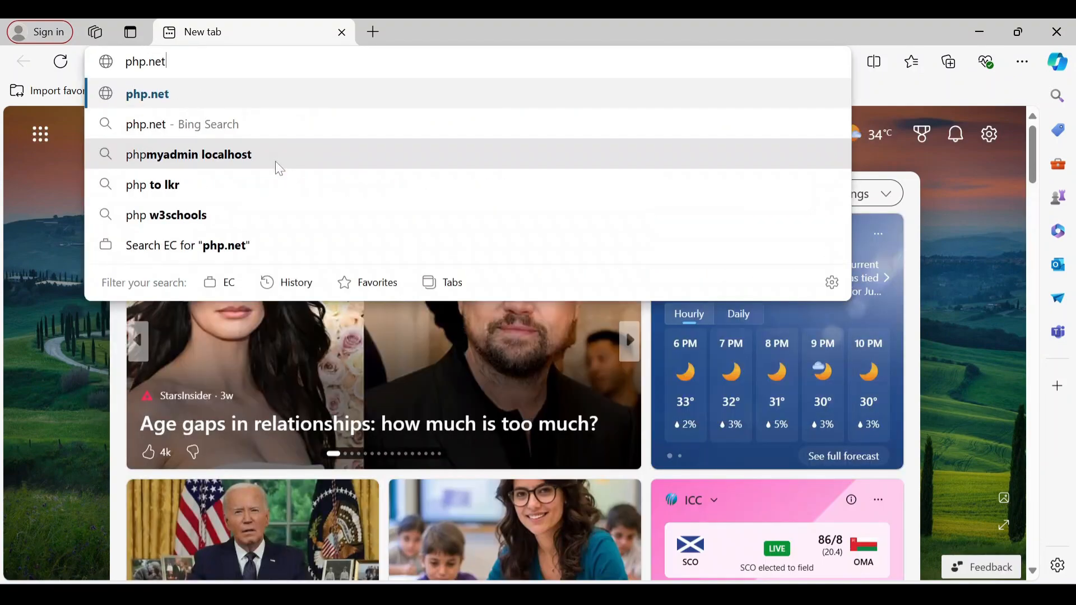
{"action": "key", "text": "Return"}
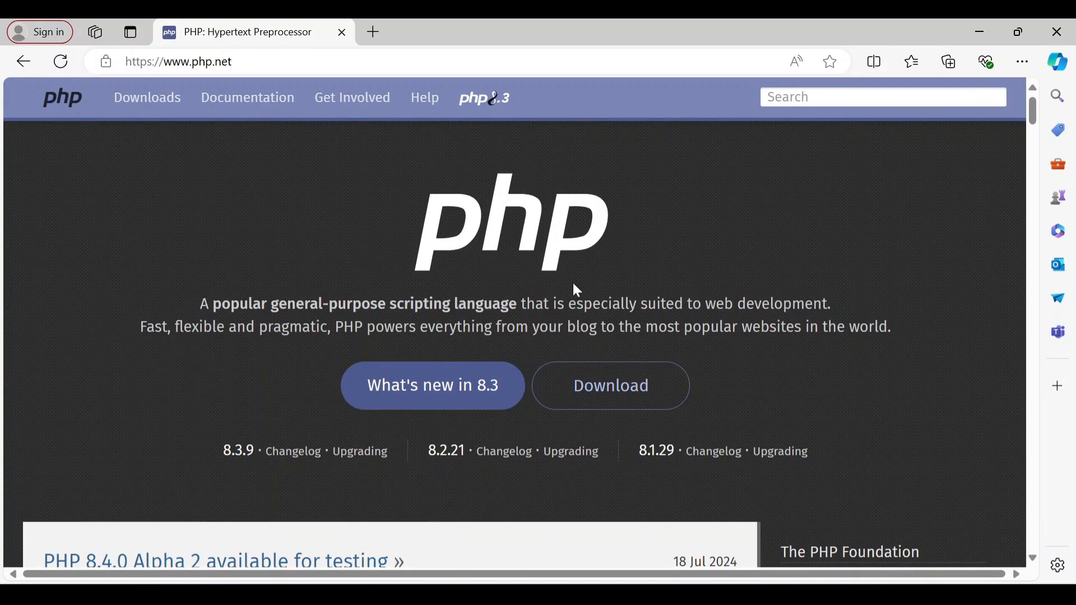
{"action": "left_click", "coordinate": [605, 404]}
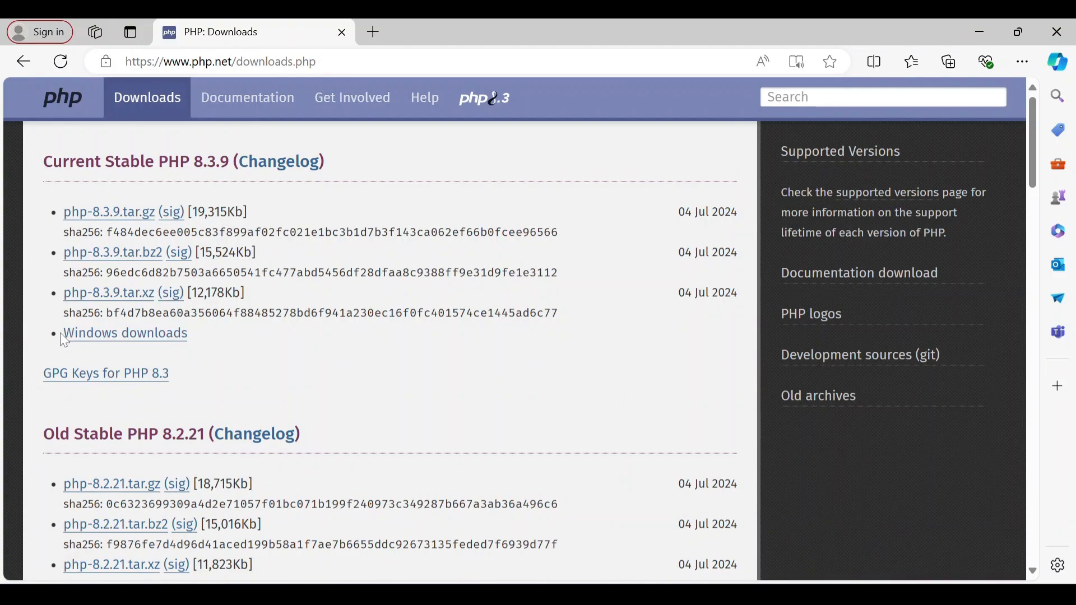
{"action": "left_click", "coordinate": [121, 336]}
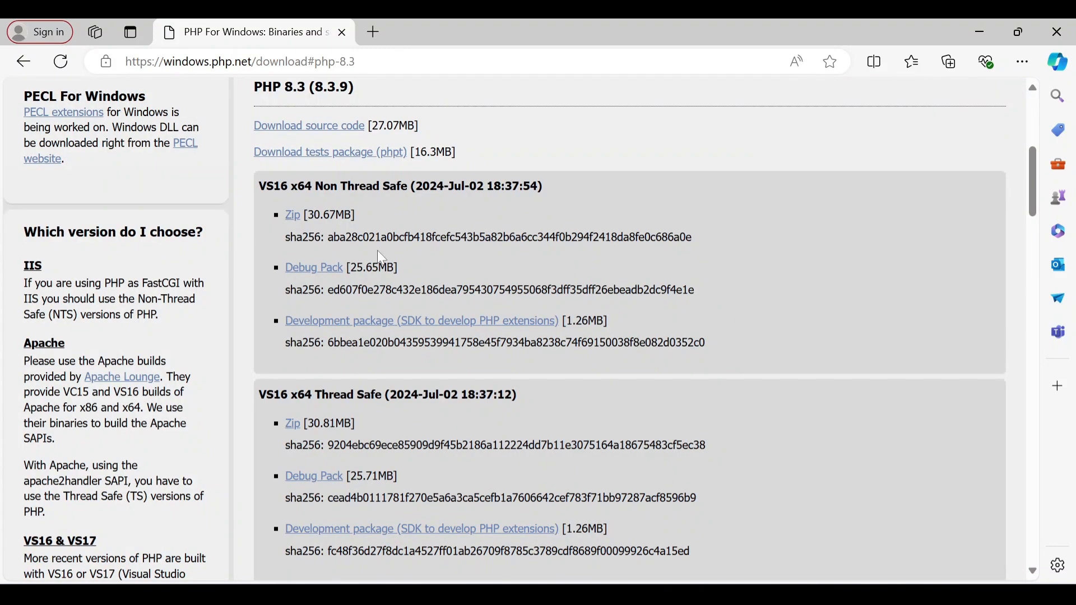
Start downloading the Zip of the PHP 8.3.9 VS16 x64 Thread Safe build, and cancel the running download.
{"action": "scroll", "coordinate": [378, 250], "scroll_direction": "up", "scroll_amount": 2}
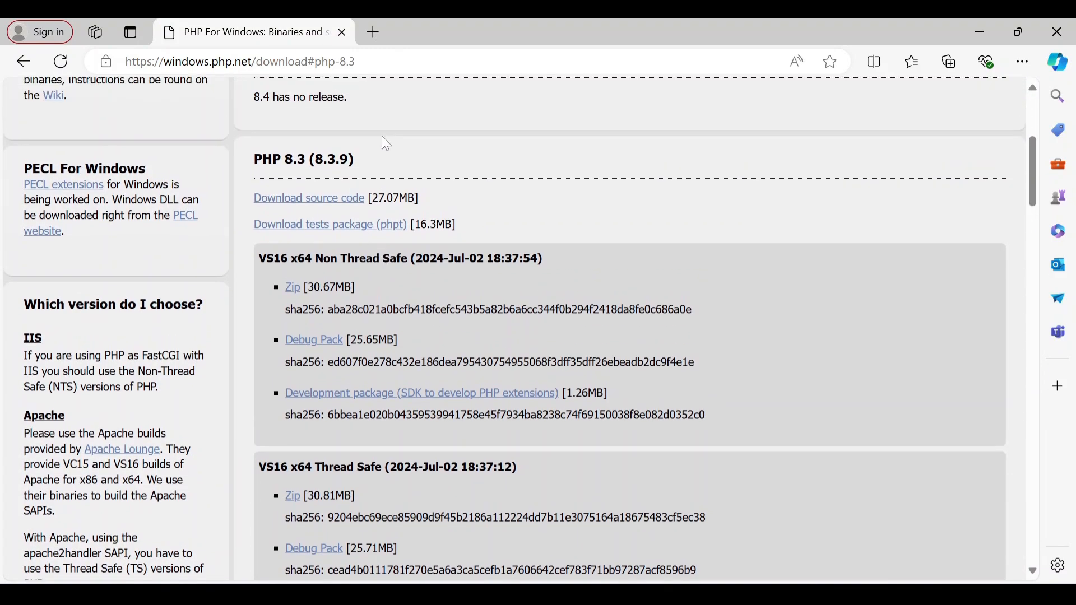
{"action": "left_click_drag", "start_coordinate": [367, 163], "coordinate": [256, 167]}
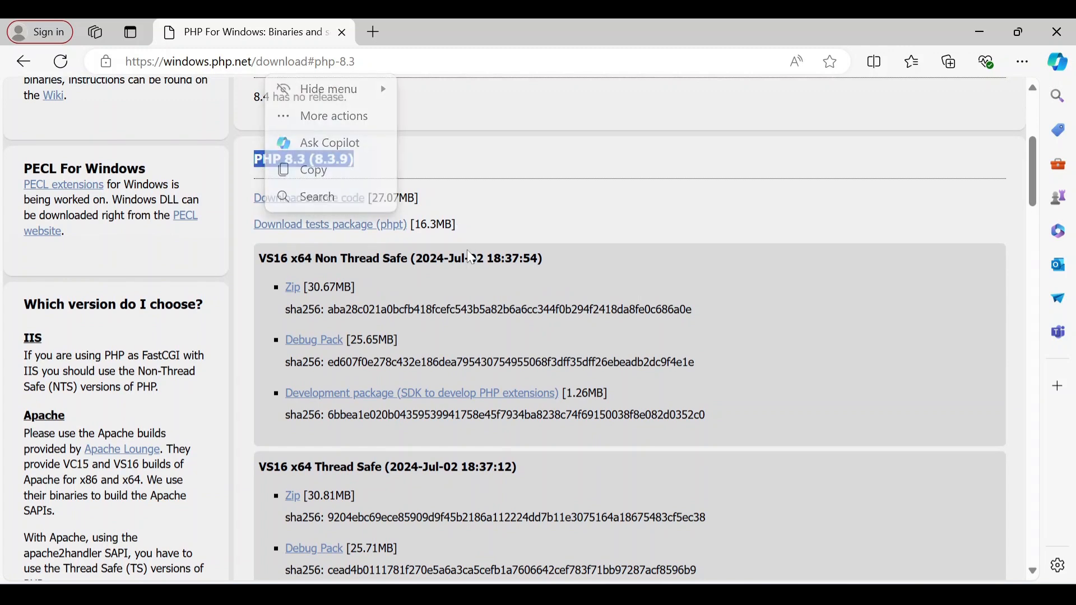
{"action": "scroll", "coordinate": [466, 250], "scroll_direction": "down", "scroll_amount": 2}
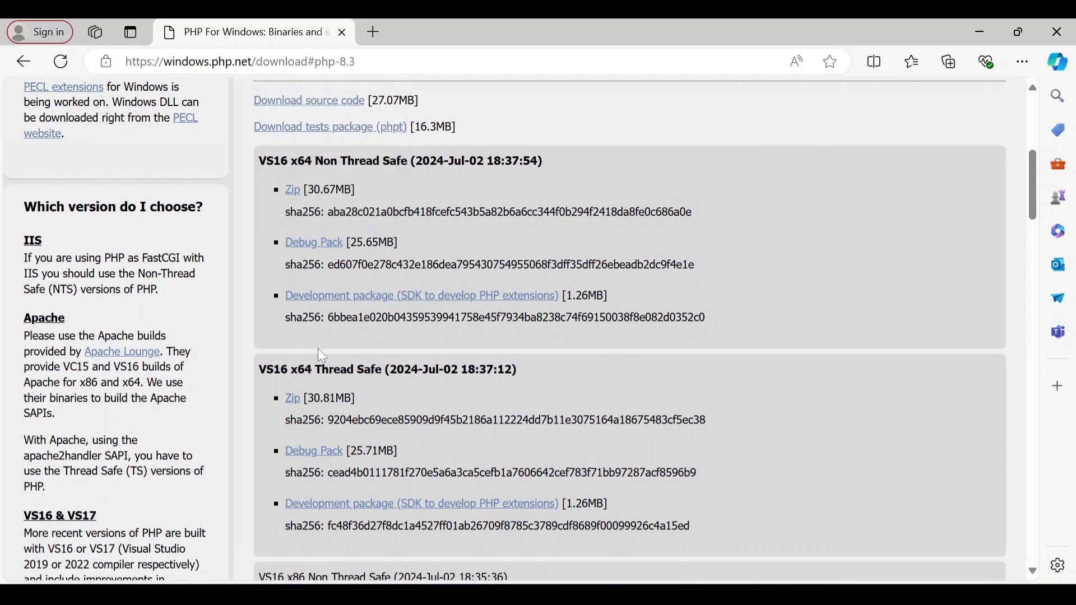
{"action": "left_click_drag", "start_coordinate": [316, 370], "coordinate": [384, 371]}
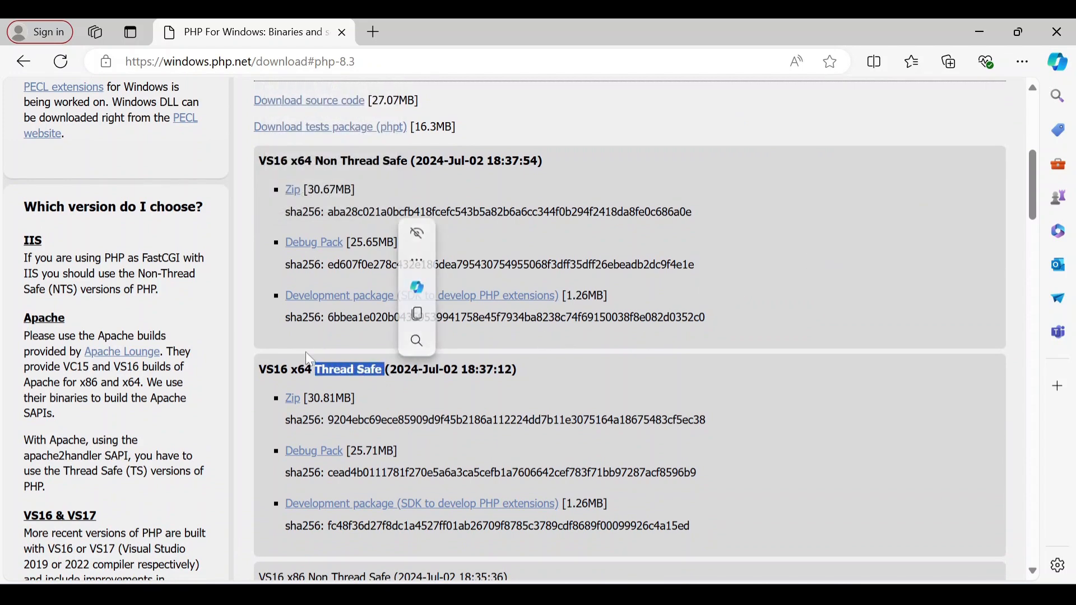
{"action": "left_click_drag", "start_coordinate": [301, 370], "coordinate": [305, 370]}
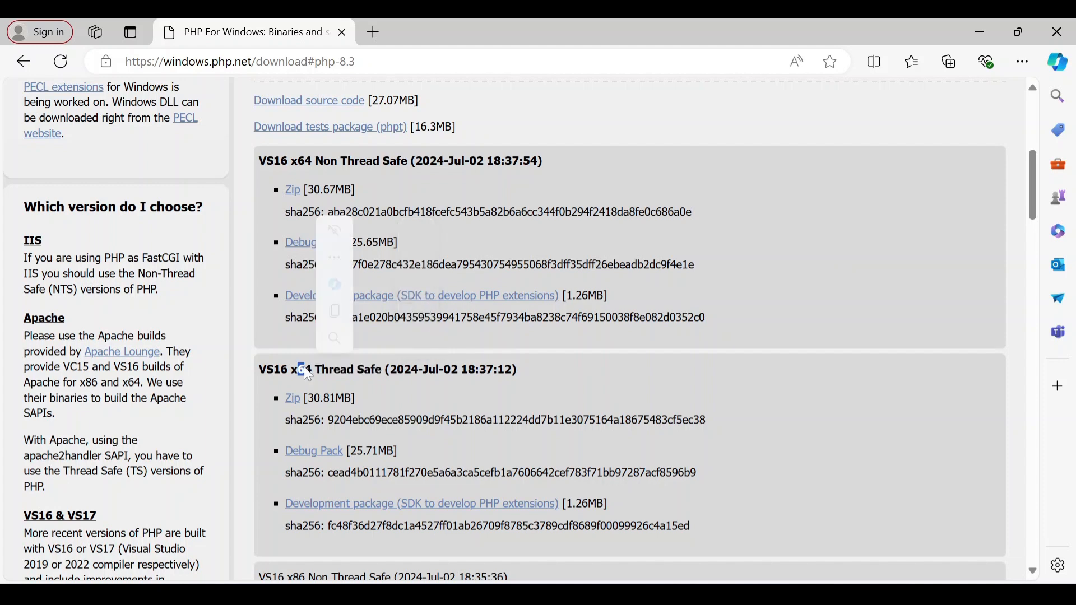
{"action": "left_click", "coordinate": [294, 398]}
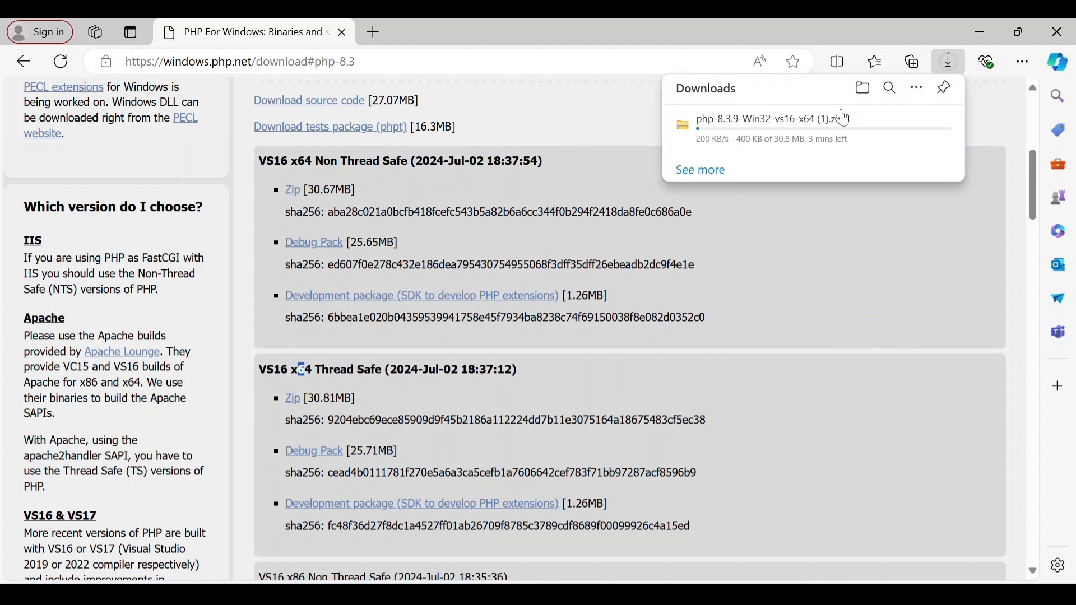
{"action": "mouse_move", "coordinate": [841, 119]}
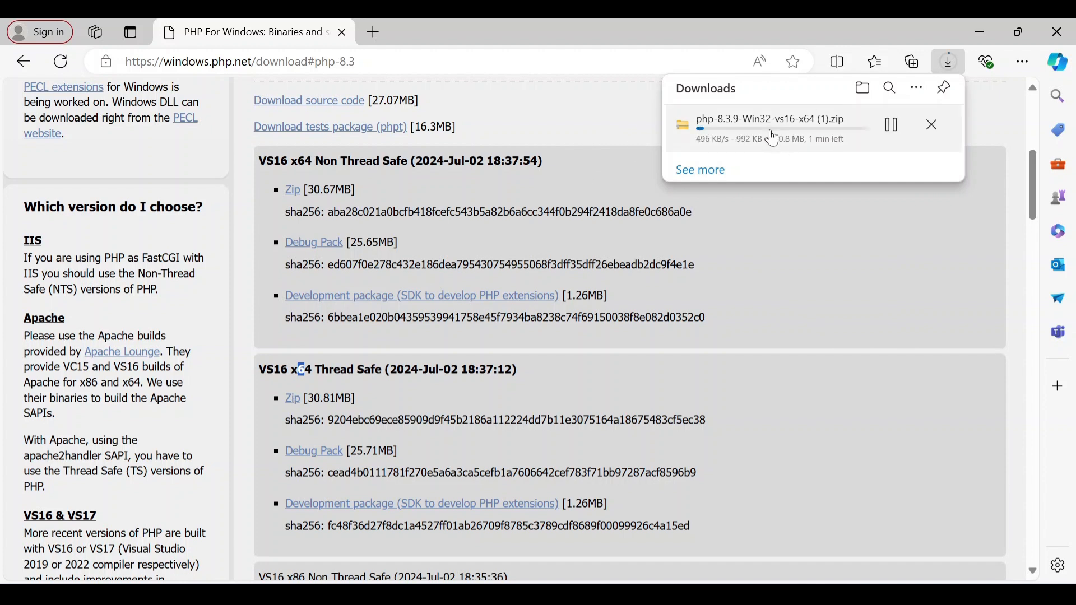
{"action": "left_click", "coordinate": [938, 135]}
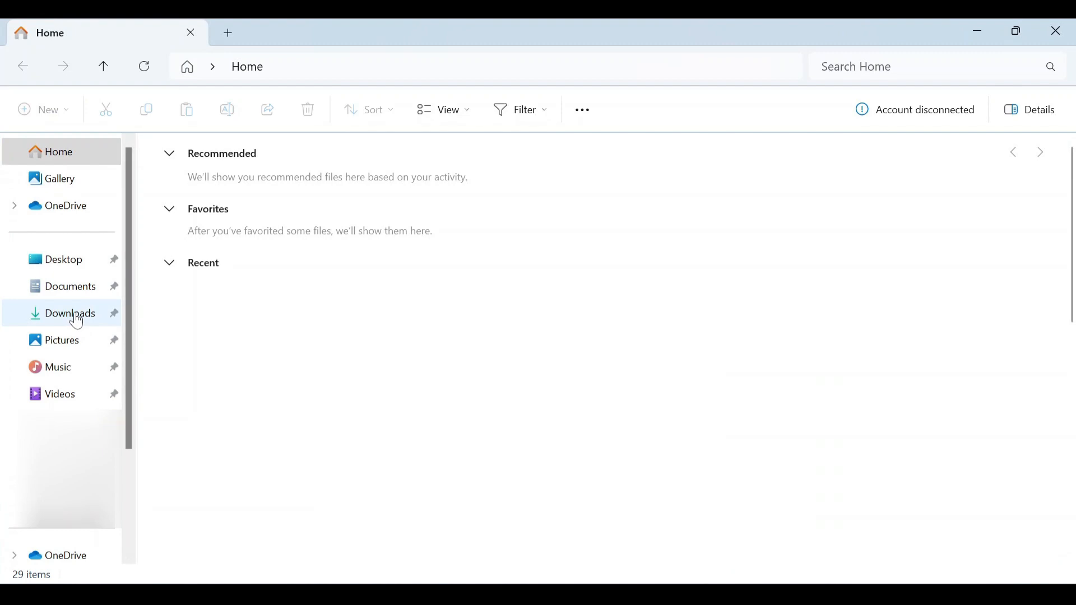
In File Explorer, extract the php-8.3.9-Win32-vs16-x64 zip within the Downloads folder and close the window of extracted files.
{"action": "left_click", "coordinate": [77, 319]}
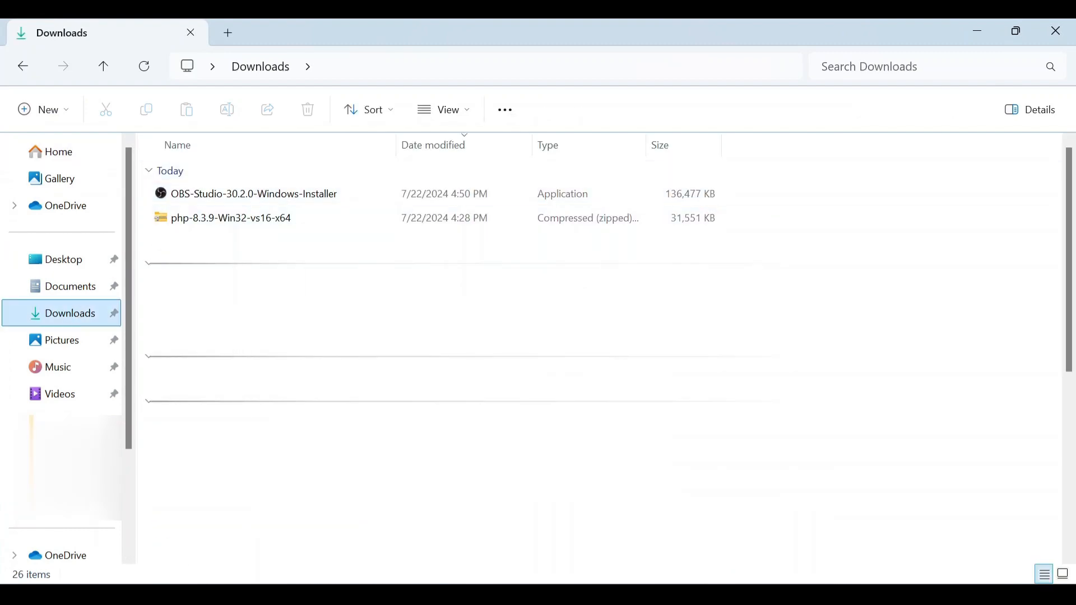
{"action": "right_click", "coordinate": [266, 223]}
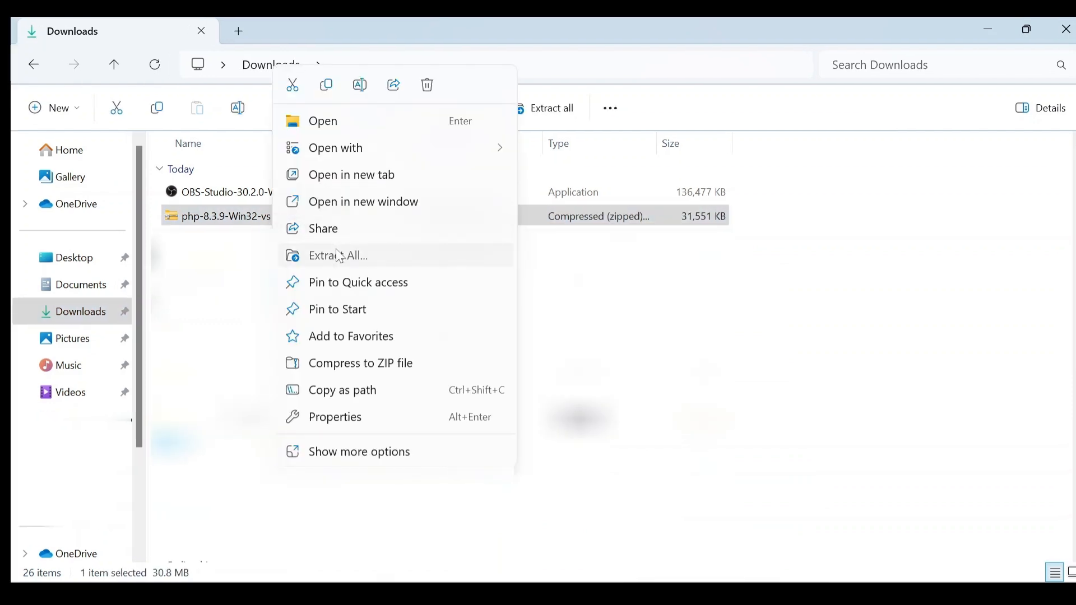
{"action": "left_click", "coordinate": [340, 257]}
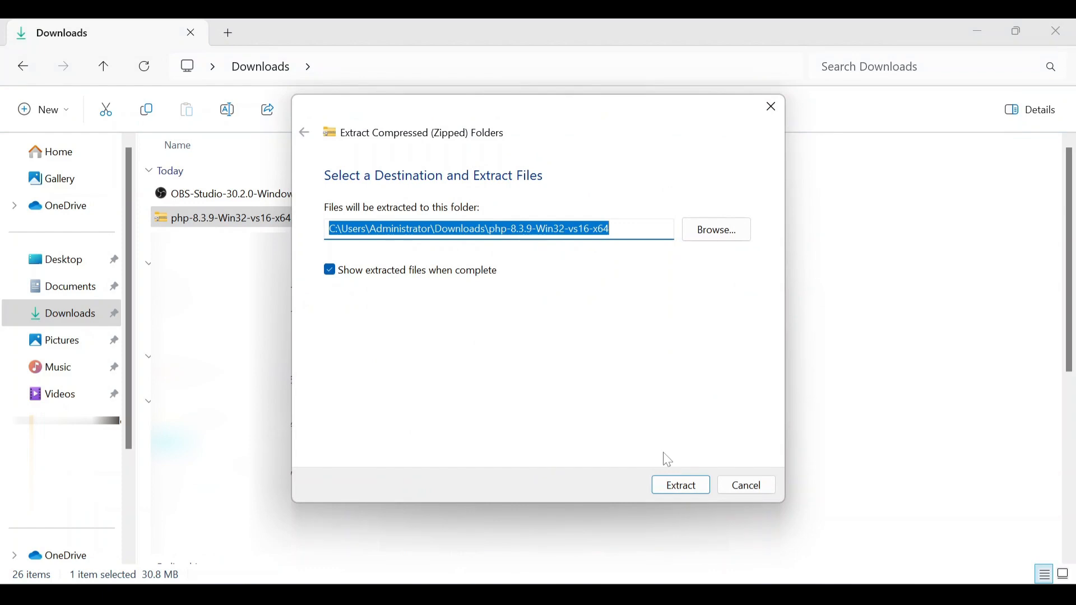
{"action": "left_click", "coordinate": [676, 485]}
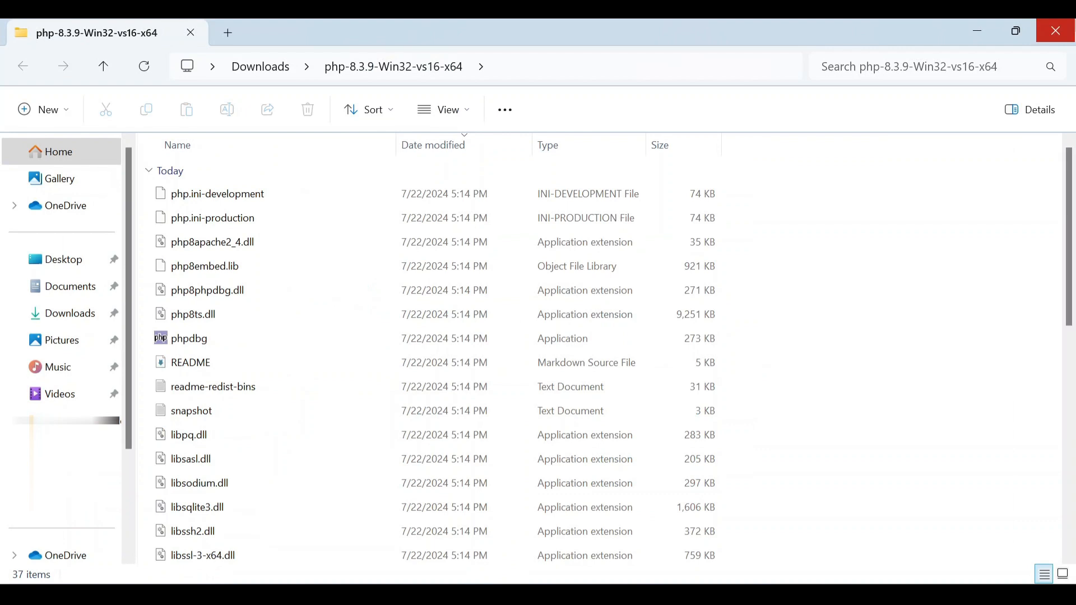
{"action": "left_click", "coordinate": [1057, 31]}
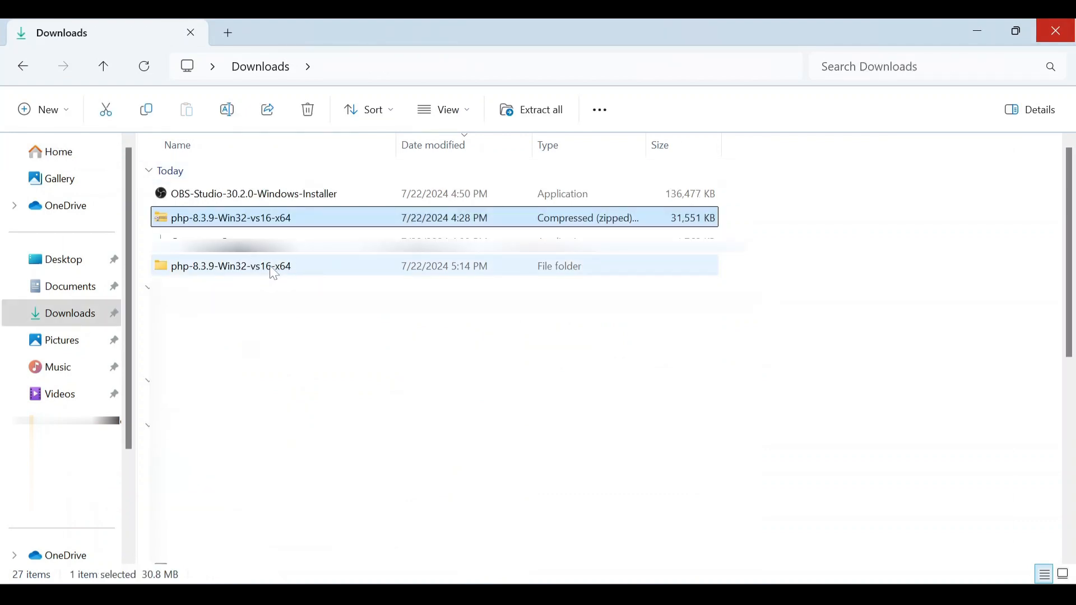
Rename the extracted php-8.3.9-Win32-vs16-x64 folder as php-8.3.9.
{"action": "right_click", "coordinate": [274, 273]}
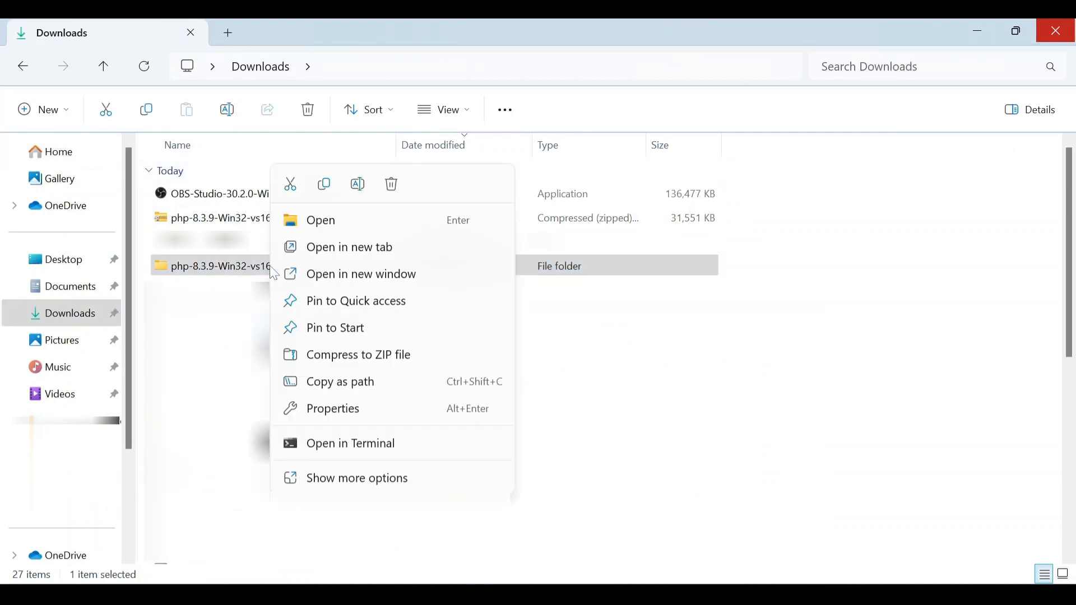
{"action": "left_click", "coordinate": [361, 186]}
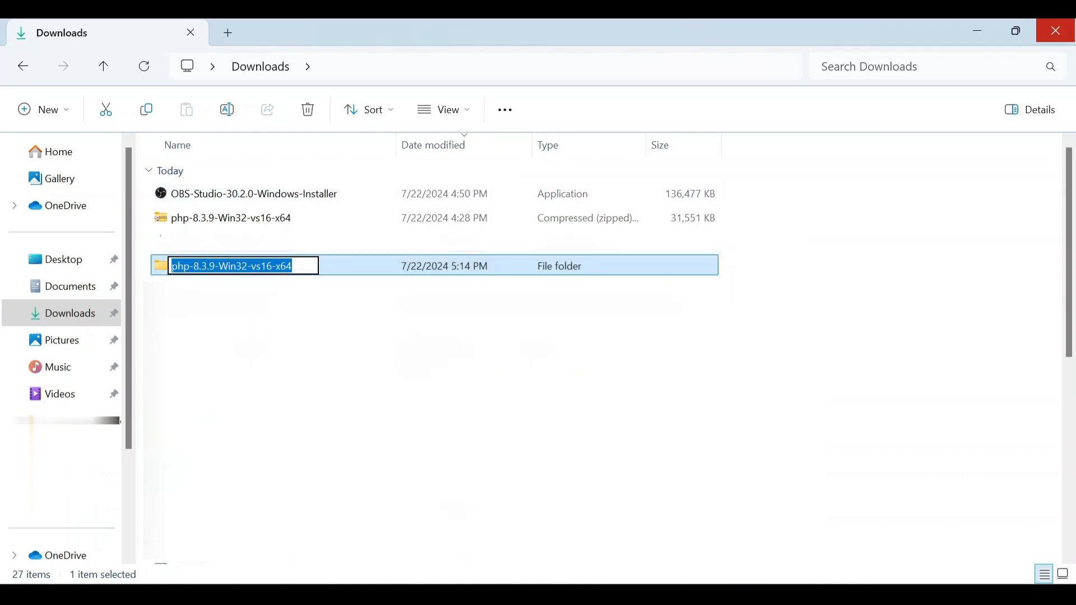
{"action": "left_click_drag", "start_coordinate": [293, 266], "coordinate": [219, 266]}
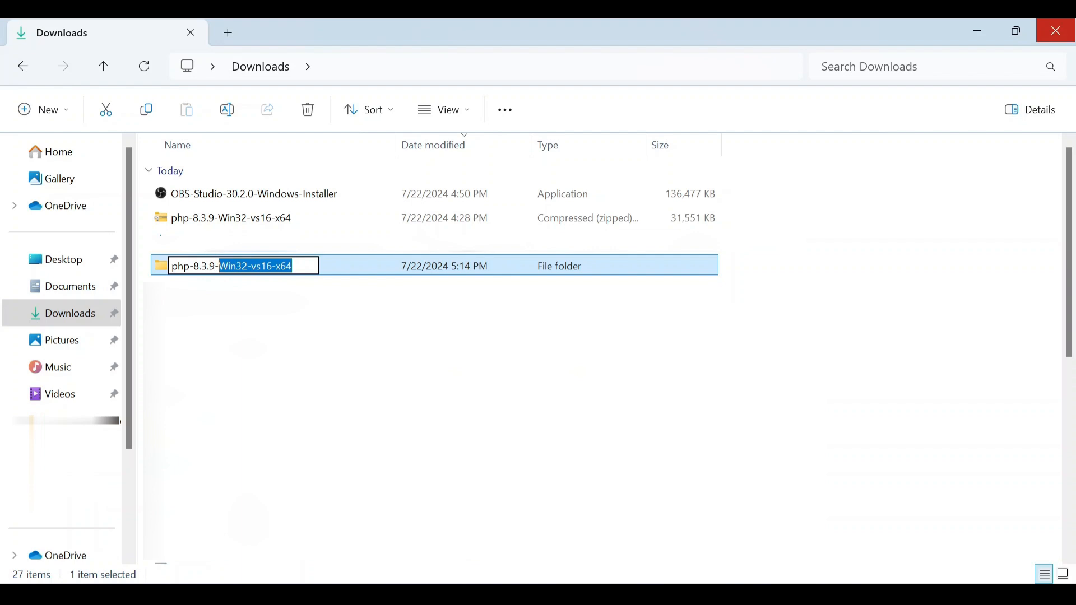
{"action": "key", "text": "BackSpace"}
{"action": "key", "text": "BackSpace"}
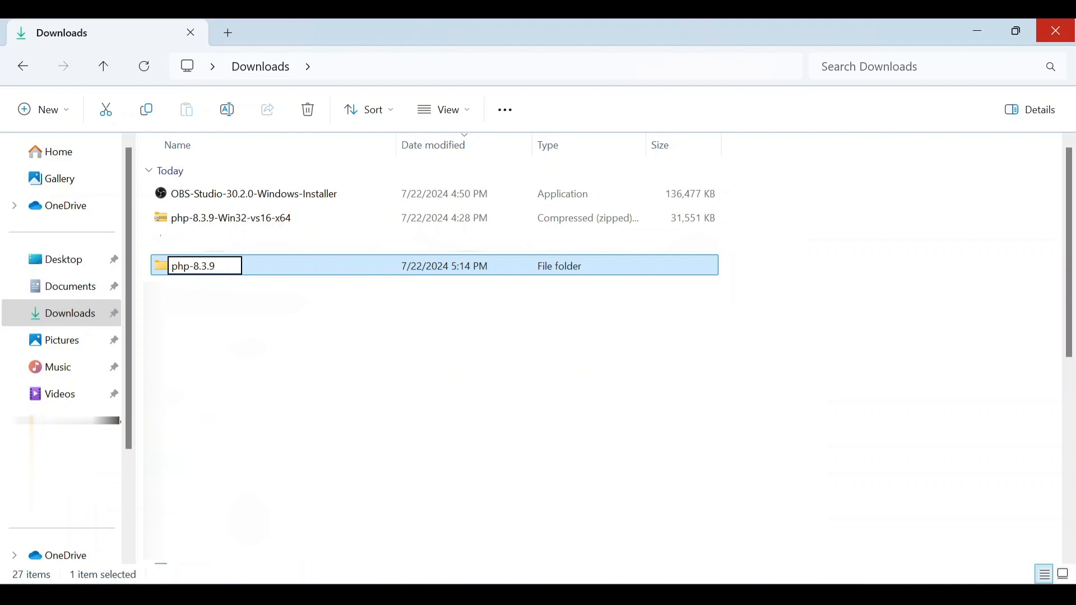
{"action": "left_click", "coordinate": [824, 259]}
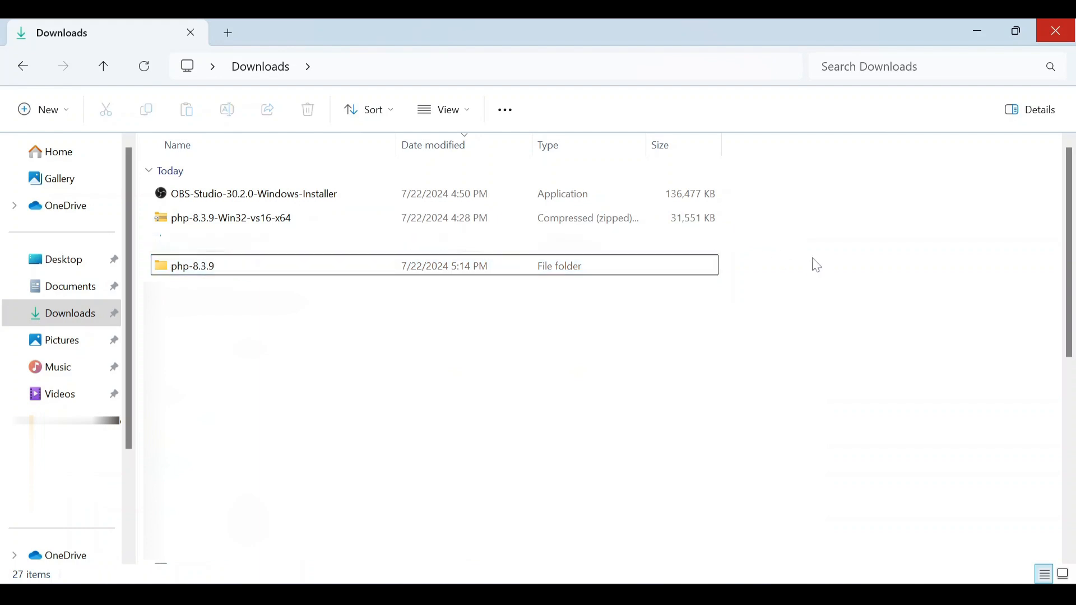
Move the php-8.3.9 folder from Downloads to the root of Local Disk (C:).
{"action": "left_click", "coordinate": [623, 261]}
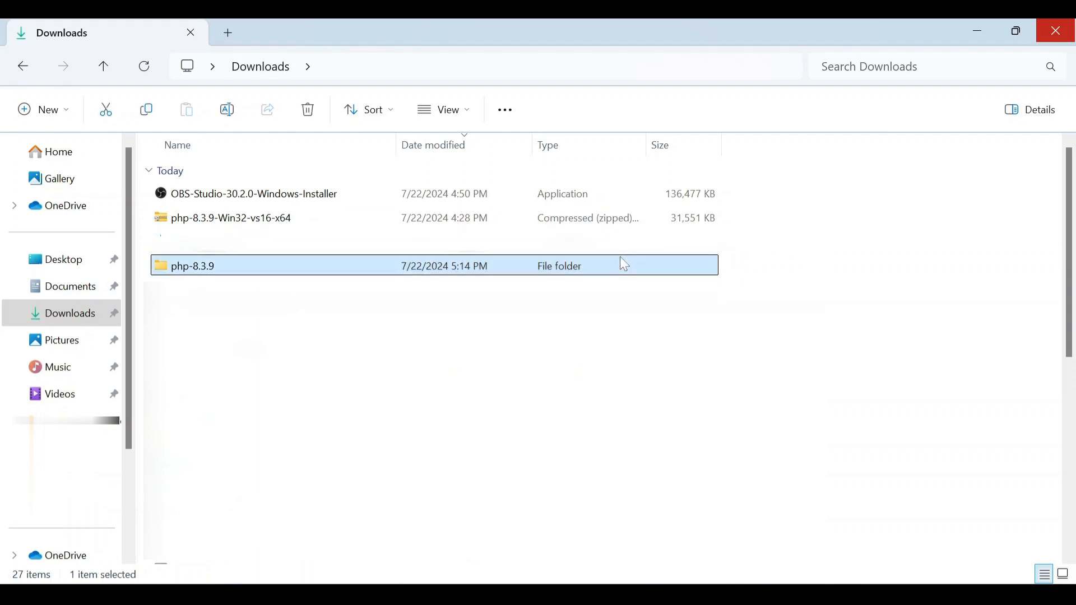
{"action": "key", "text": "ctrl+x"}
{"action": "scroll", "coordinate": [17, 404], "scroll_direction": "down", "scroll_amount": 2}
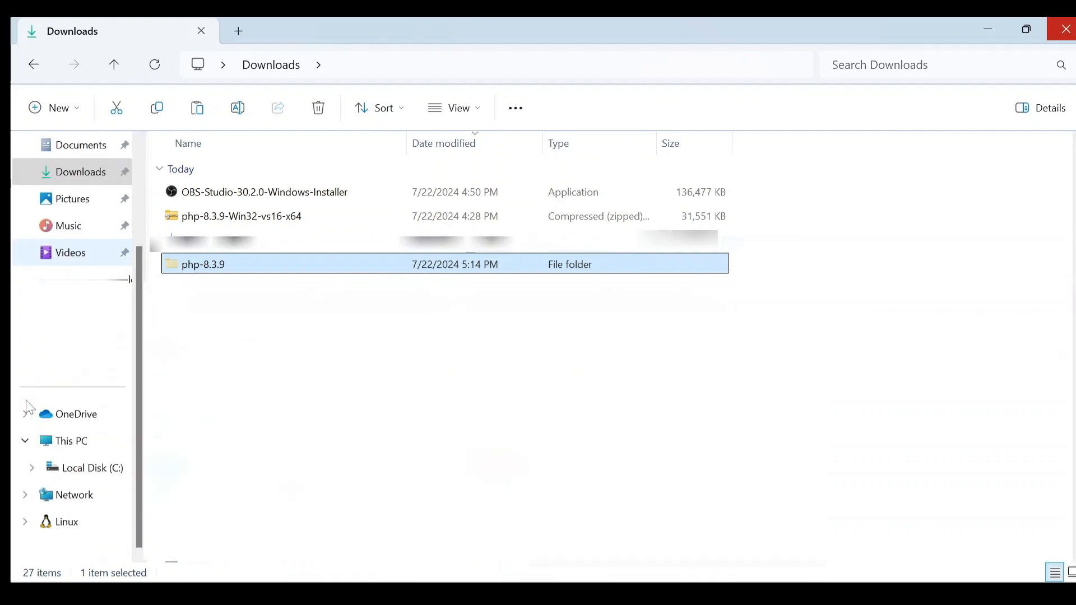
{"action": "left_click", "coordinate": [102, 479]}
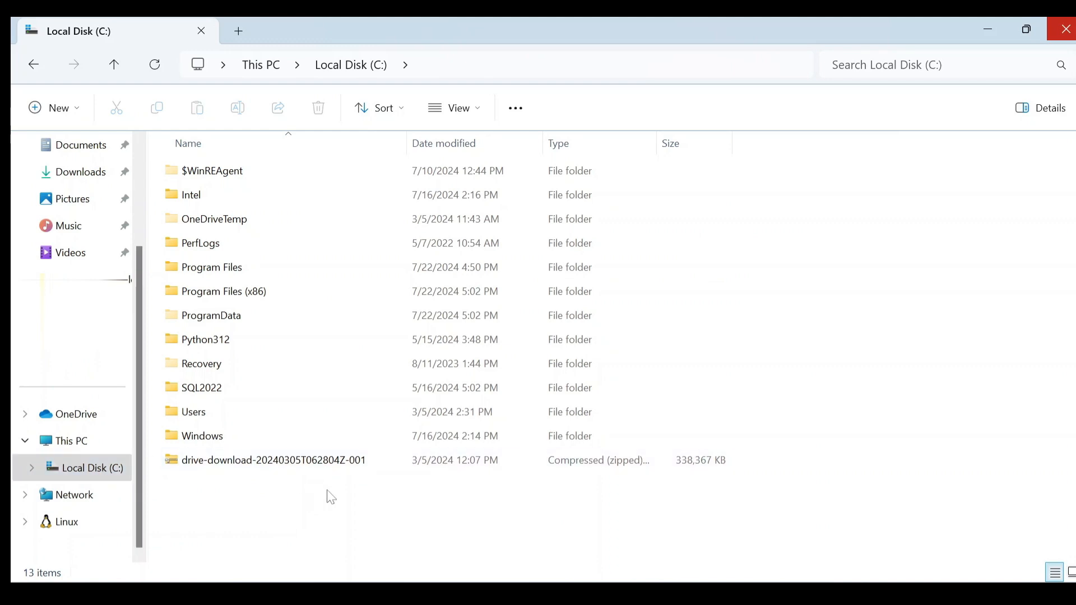
{"action": "key", "text": "ctrl+v"}
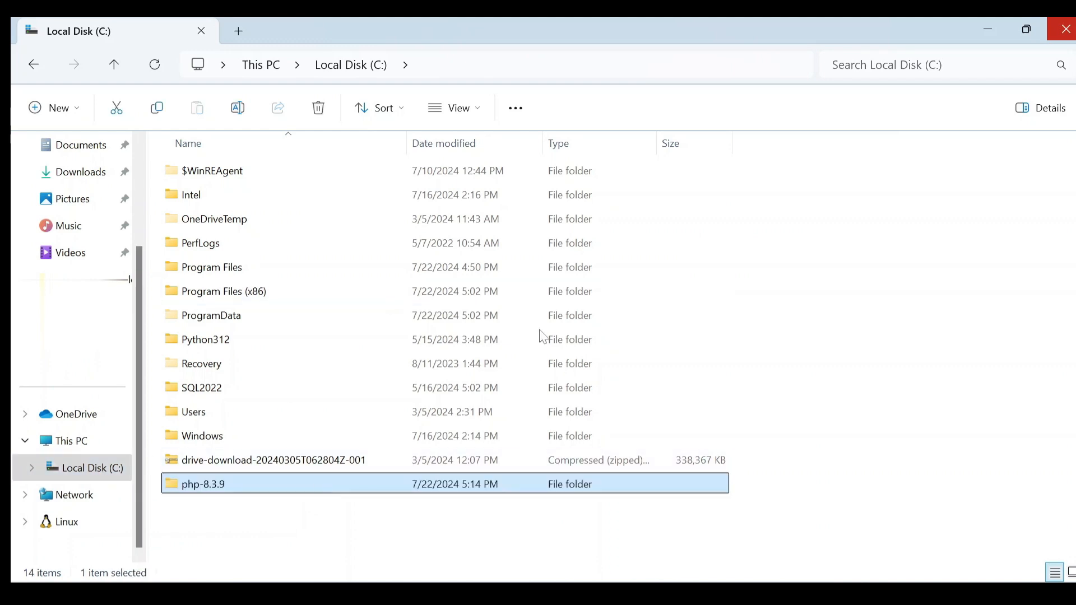
Open the php-8.3.9 folder on the C: drive and select its full folder path.
{"action": "left_click", "coordinate": [884, 280]}
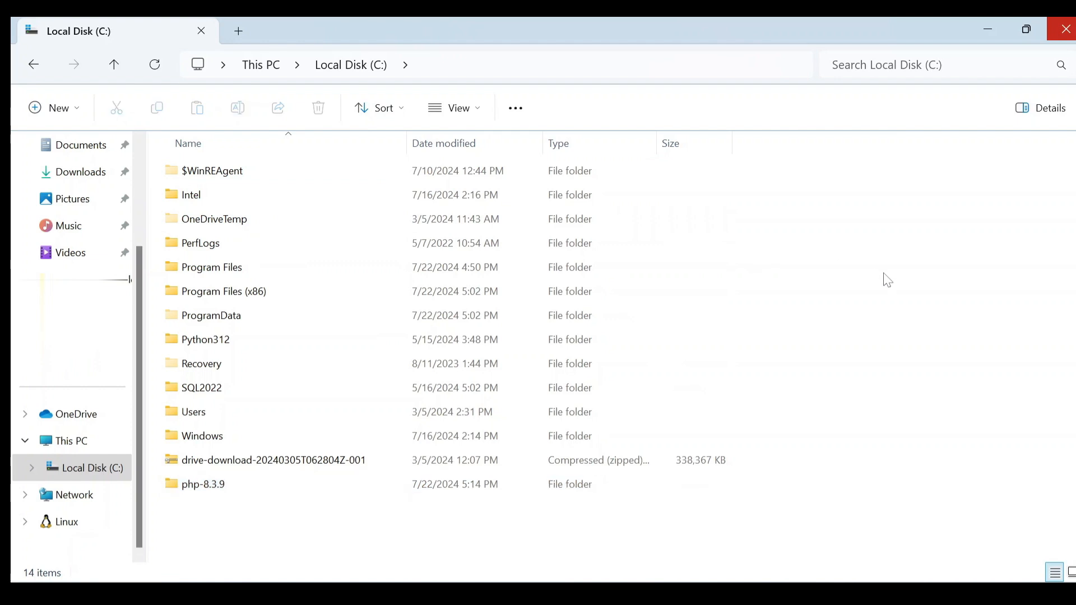
{"action": "double_click", "coordinate": [385, 488]}
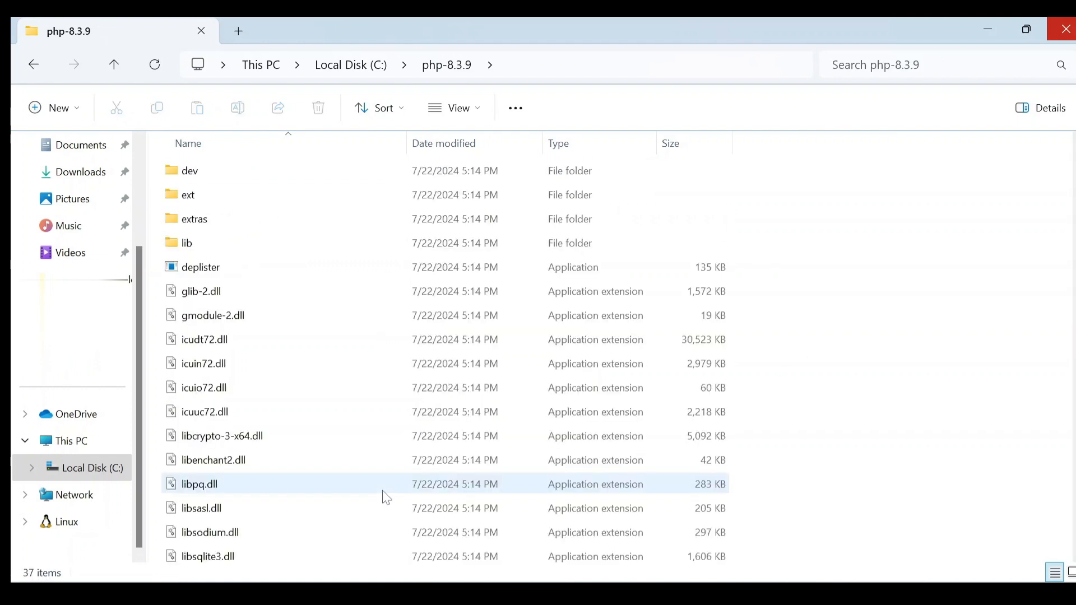
{"action": "left_click", "coordinate": [595, 65]}
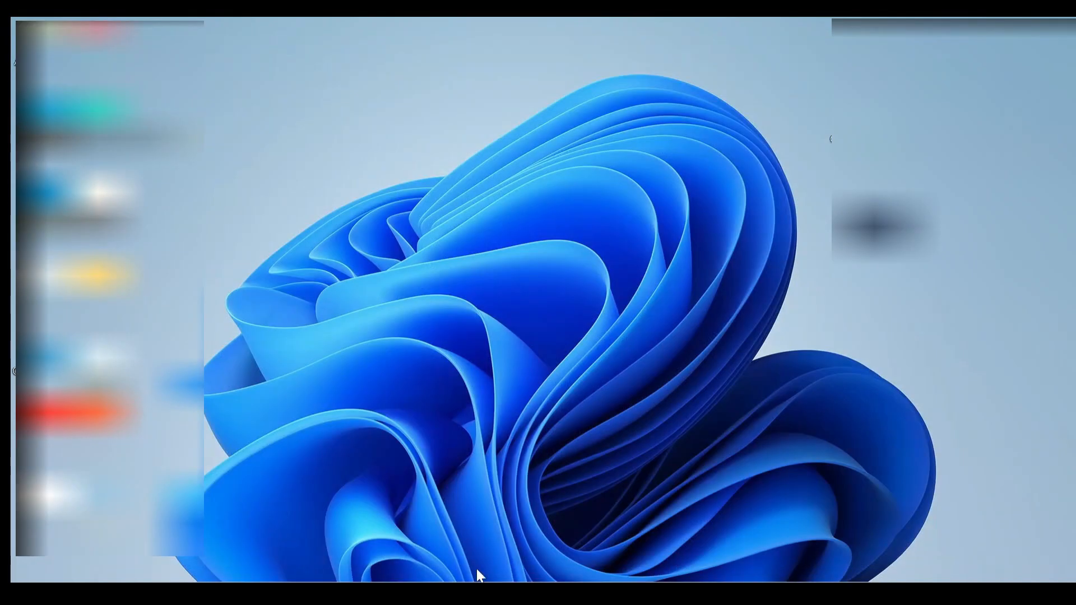
Search Windows for the system environment variables settings and open the Environment Variables dialog.
{"action": "key", "text": "super"}
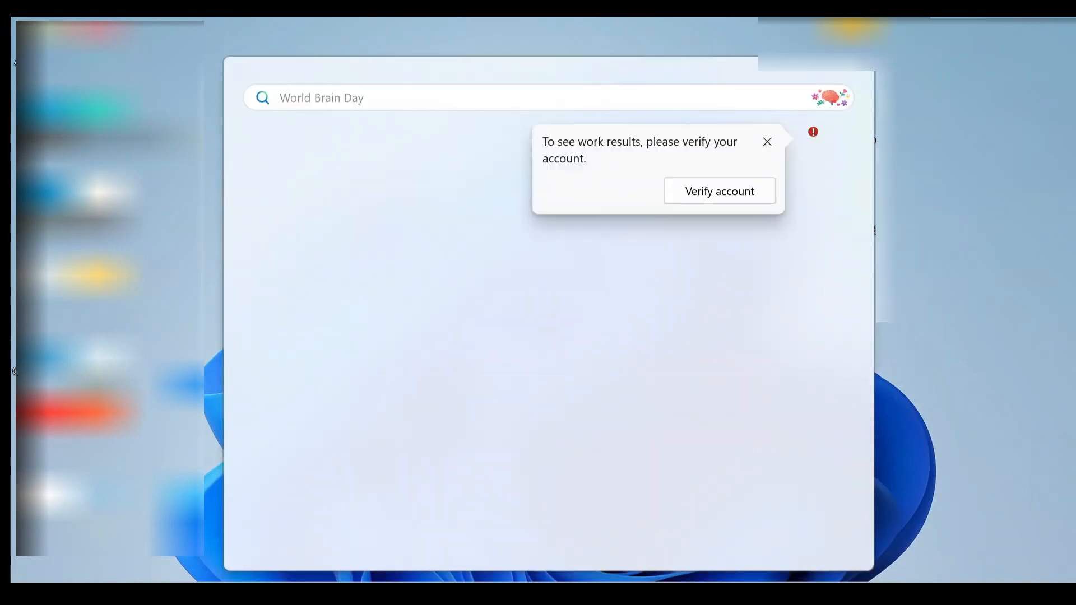
{"action": "type", "text": "en"}
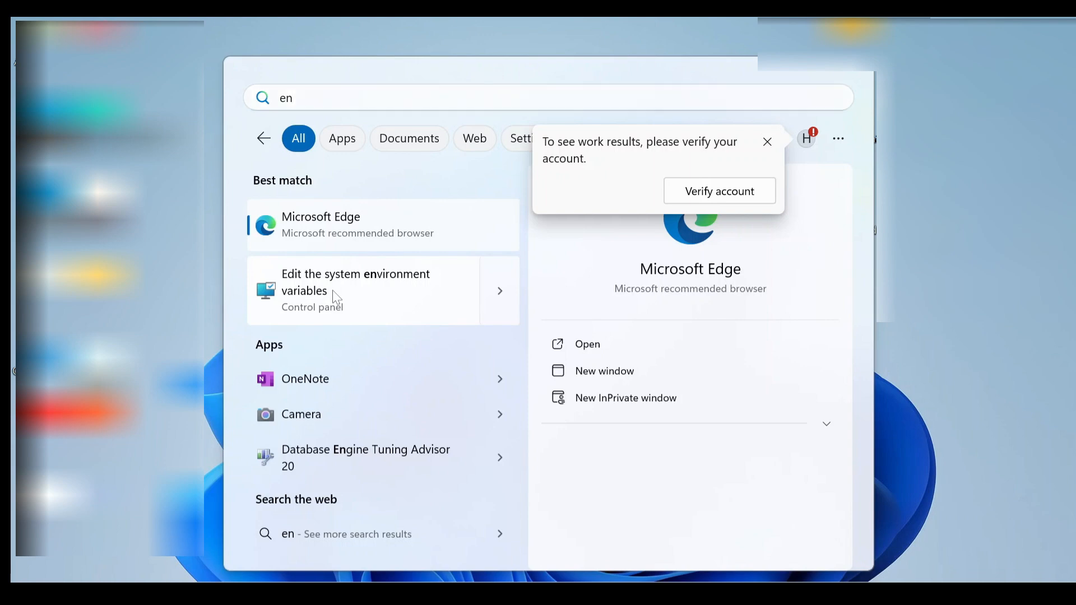
{"action": "left_click", "coordinate": [336, 296]}
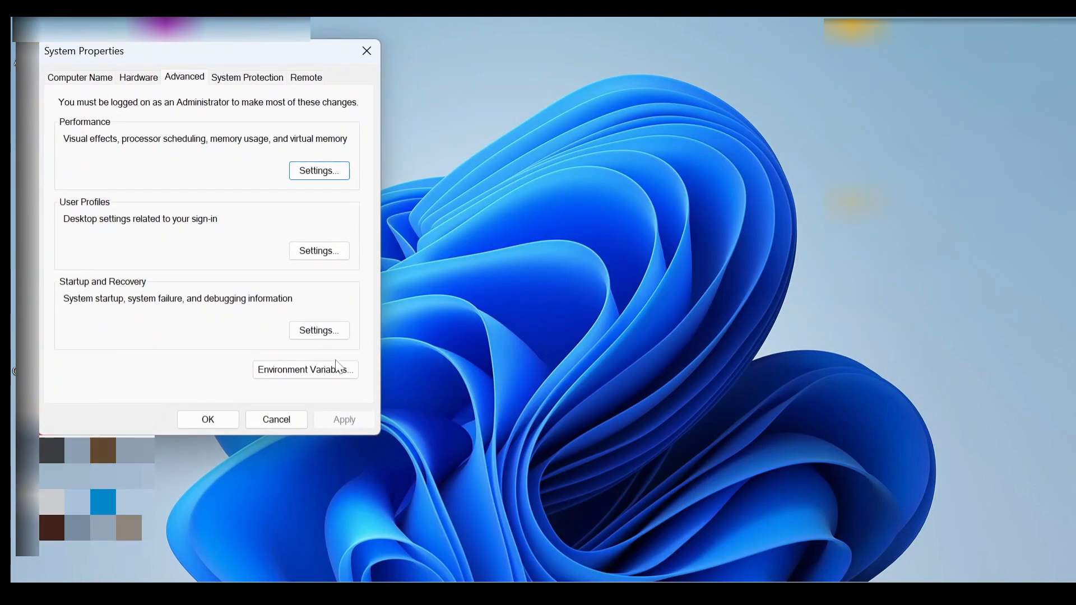
{"action": "left_click", "coordinate": [316, 371]}
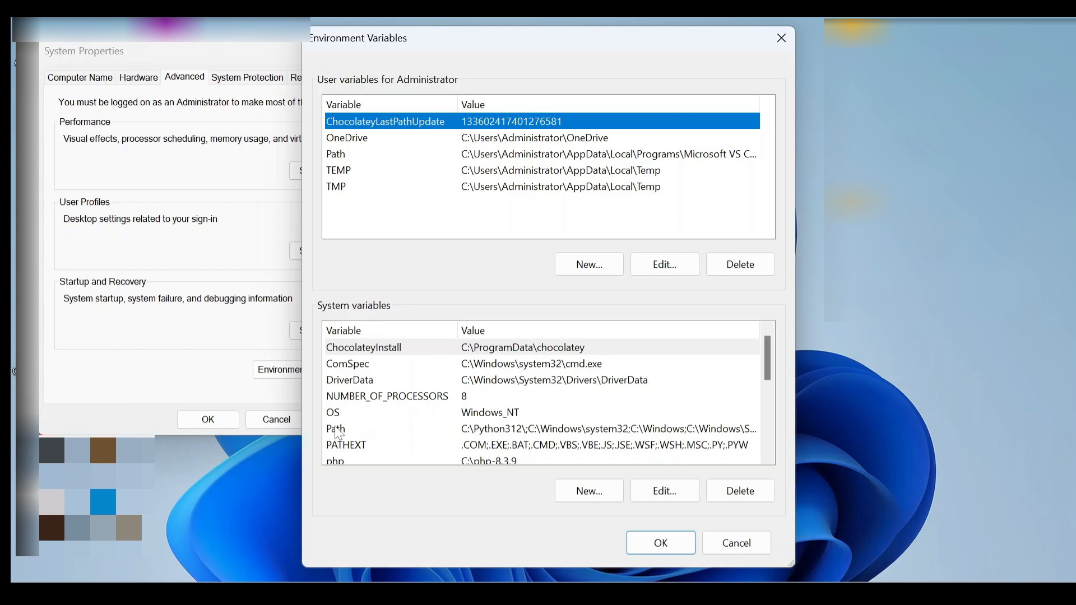
Add C:\php-8.3.9 as a new entry at the end of the system Path variable.
{"action": "double_click", "coordinate": [368, 431]}
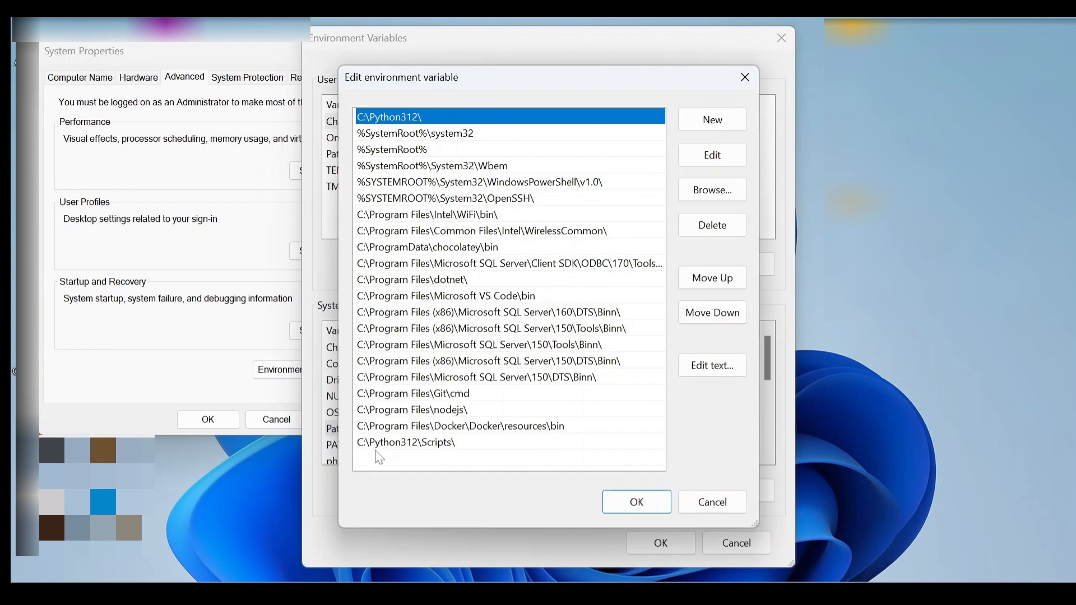
{"action": "double_click", "coordinate": [379, 458]}
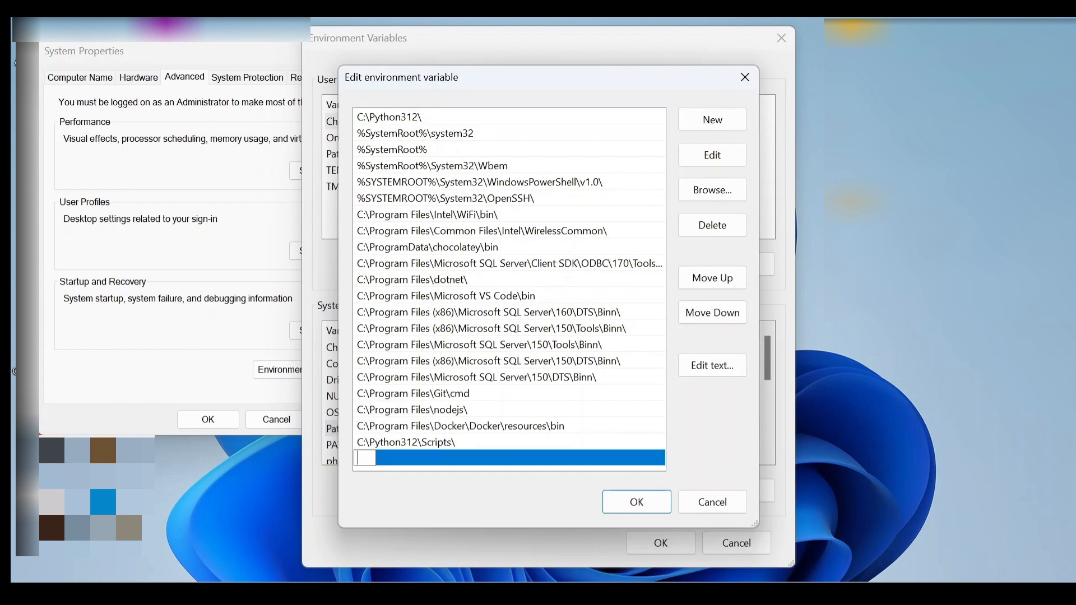
{"action": "key", "text": "ctrl+v"}
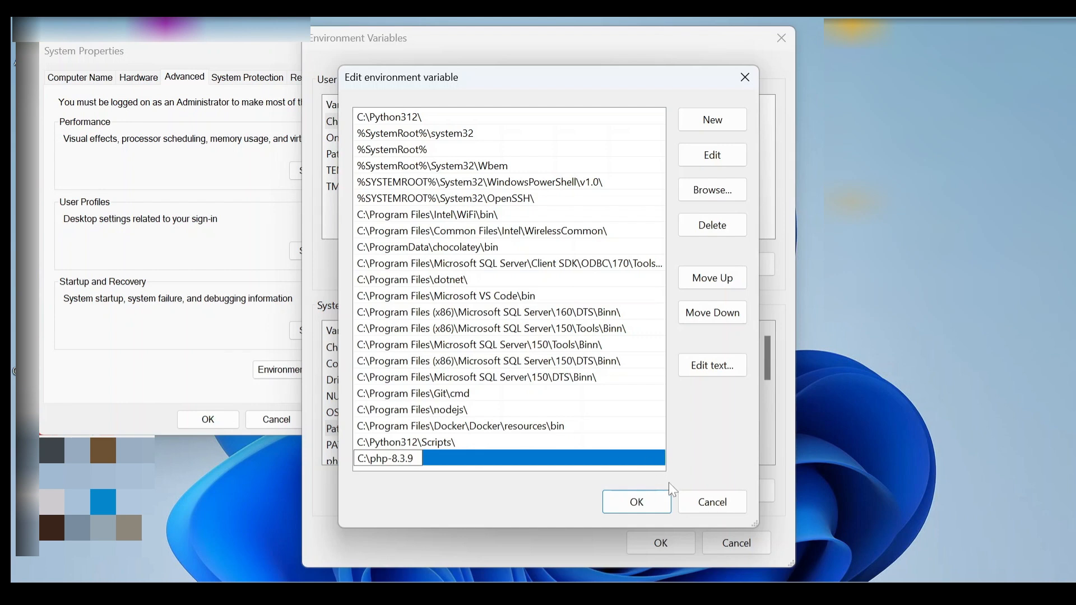
{"action": "left_click", "coordinate": [642, 502]}
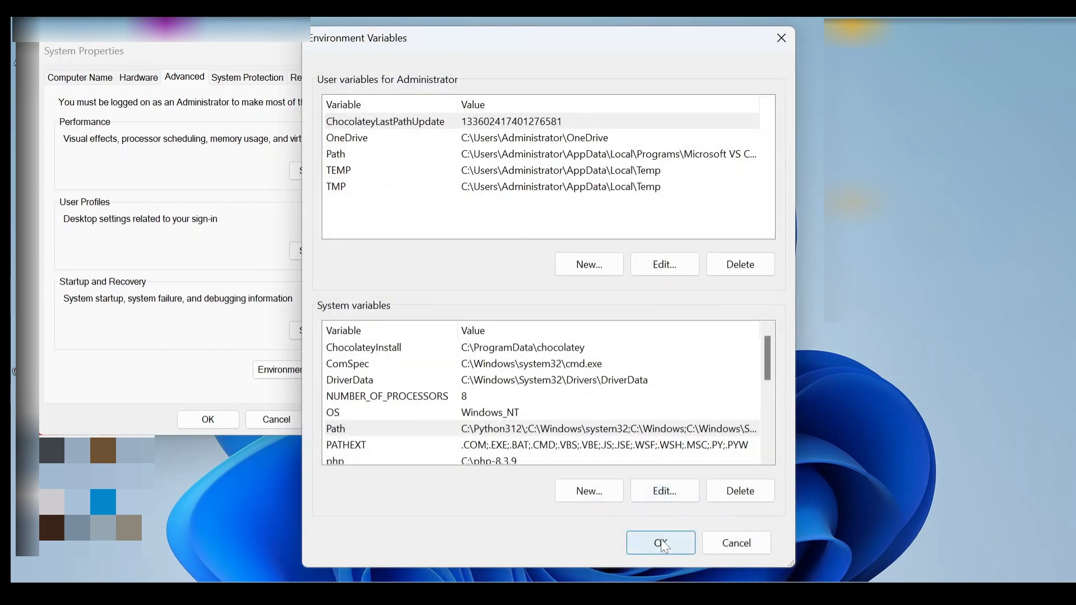
Recheck the entries of the system Path variable, then confirm and close the Environment Variables and System Properties dialogs.
{"action": "double_click", "coordinate": [658, 432]}
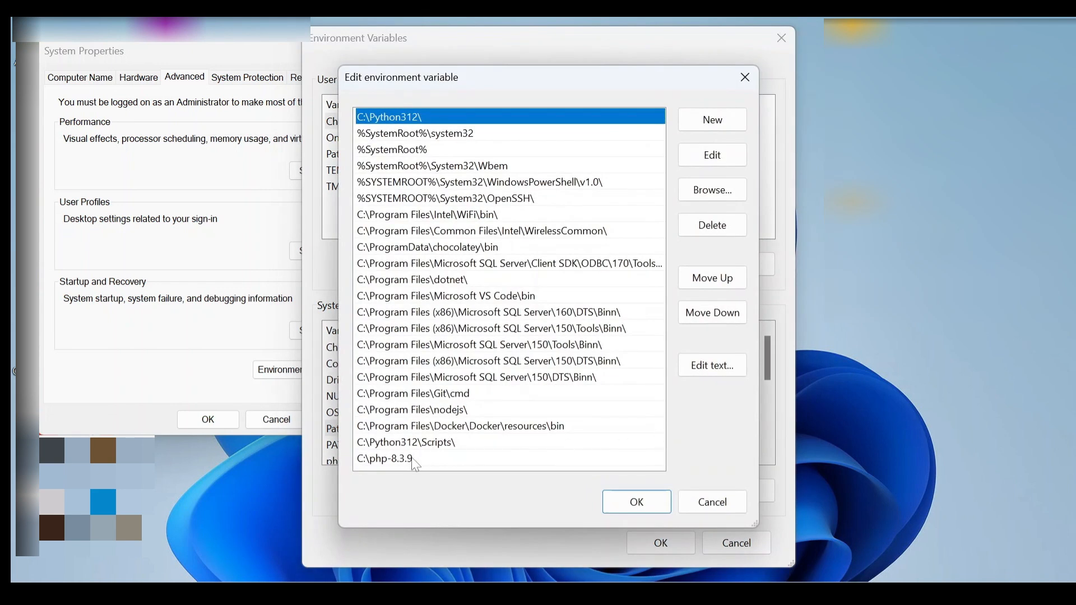
{"action": "left_click", "coordinate": [645, 506]}
{"action": "left_click", "coordinate": [661, 542]}
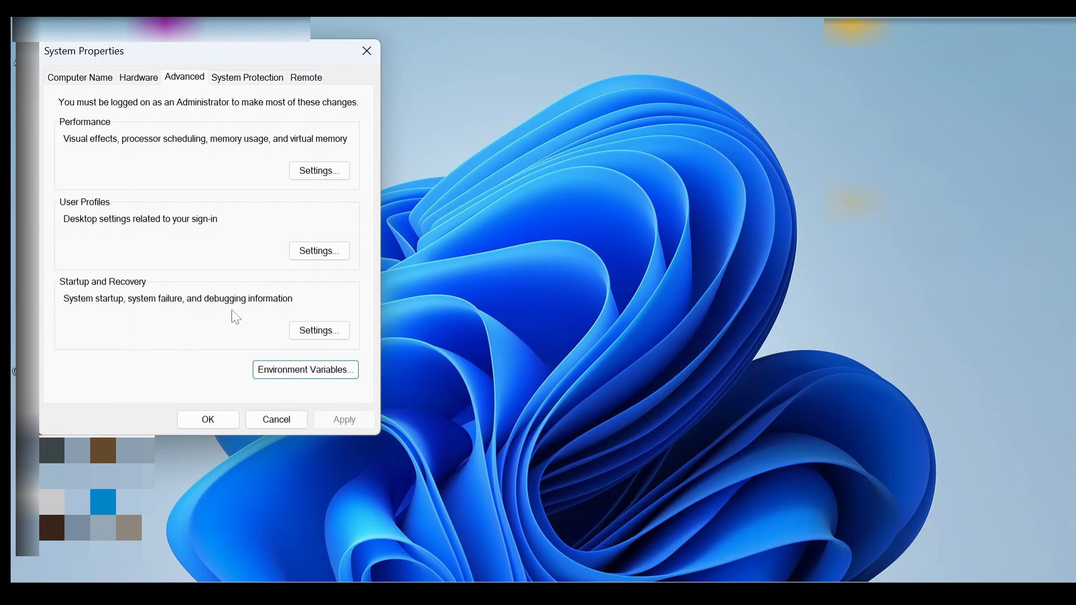
{"action": "left_click", "coordinate": [187, 422]}
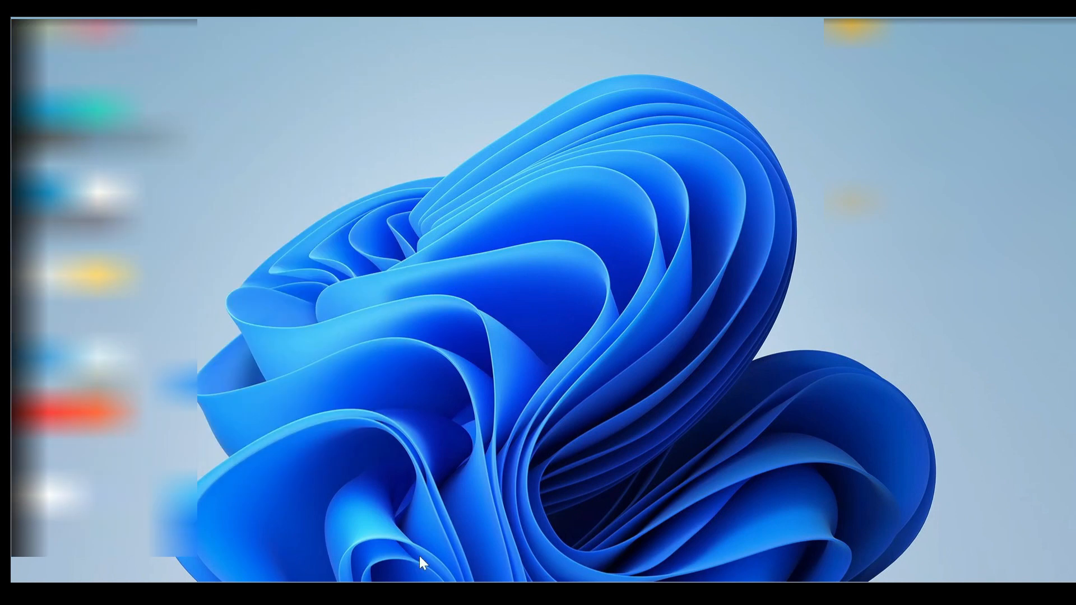
Check the installed PHP version in Command Prompt with php --version and close the window.
{"action": "key", "text": "super+s"}
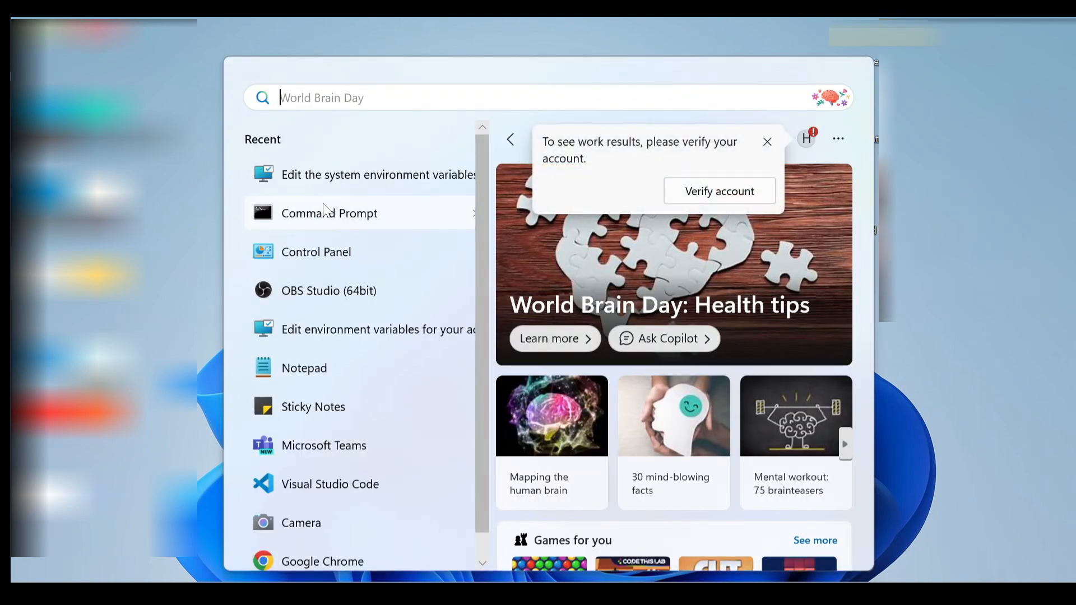
{"action": "left_click", "coordinate": [323, 206]}
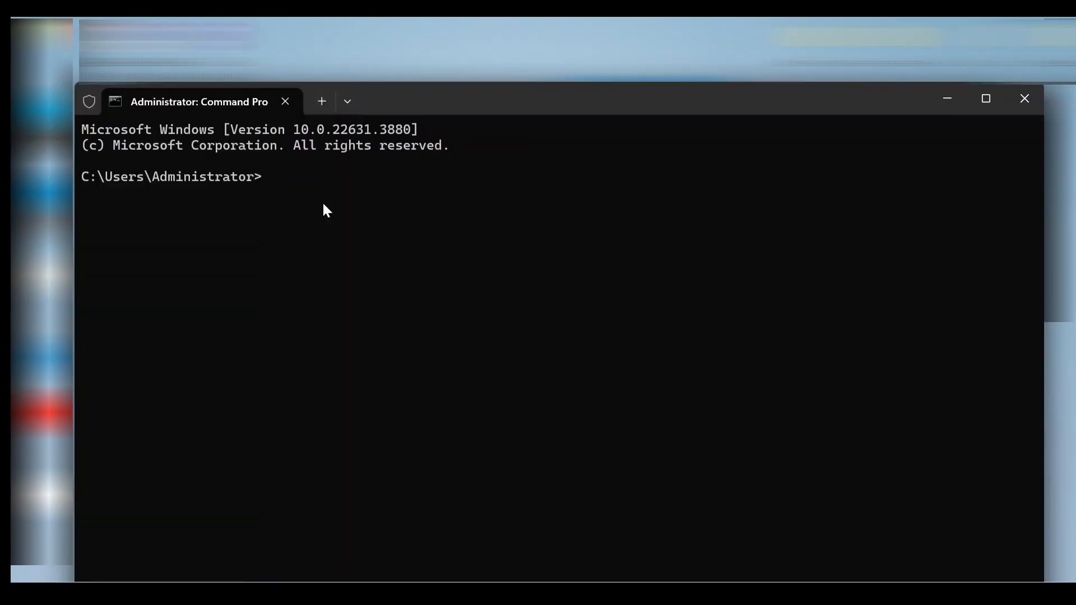
{"action": "type", "text": "php --version"}
{"action": "key", "text": "Return"}
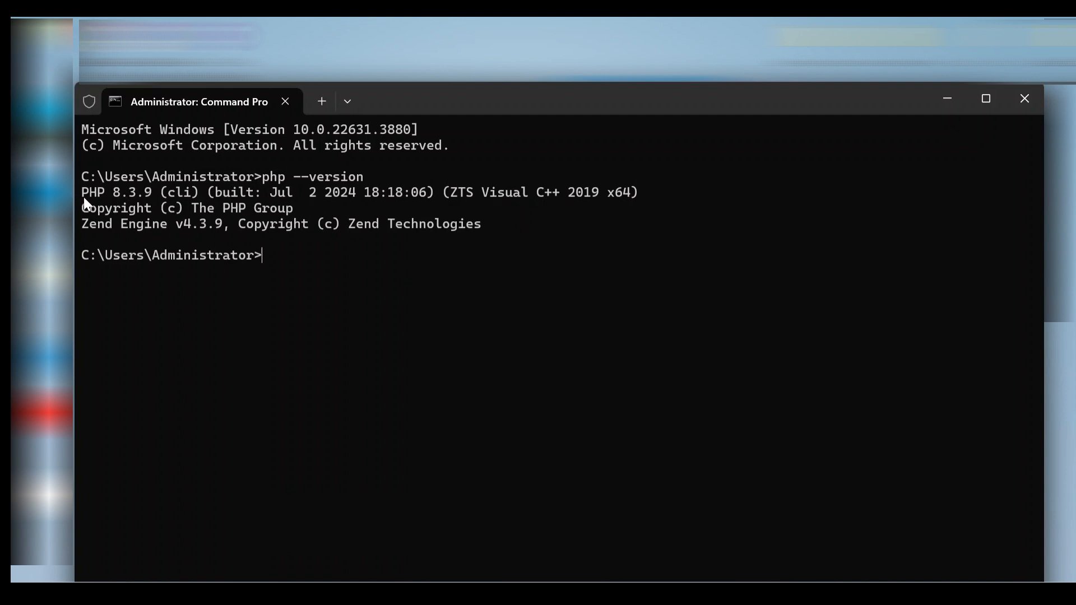
{"action": "left_click_drag", "start_coordinate": [83, 192], "coordinate": [179, 194]}
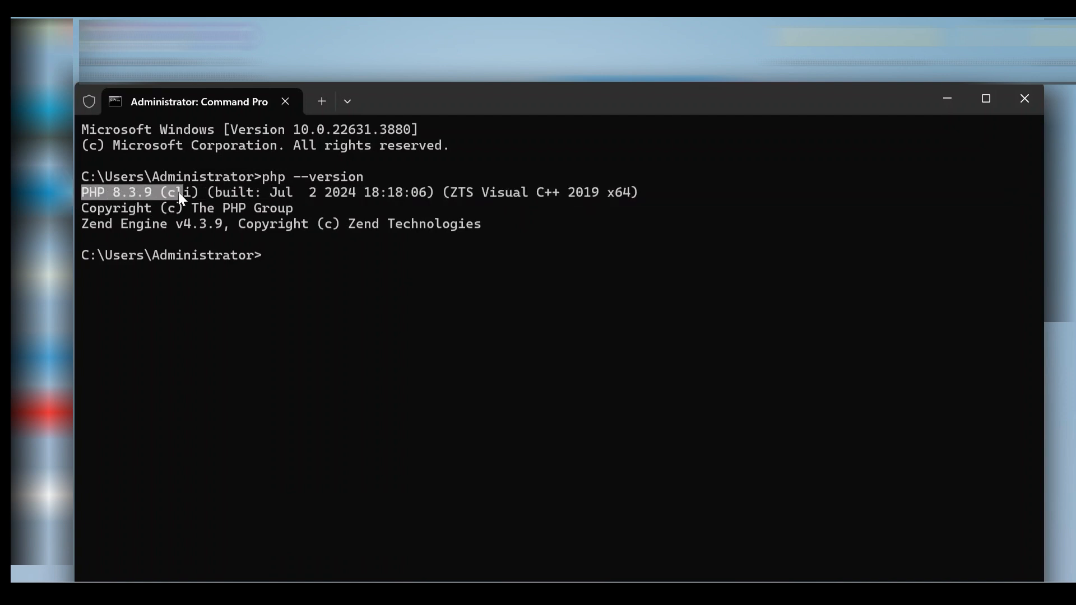
{"action": "left_click", "coordinate": [1023, 97]}
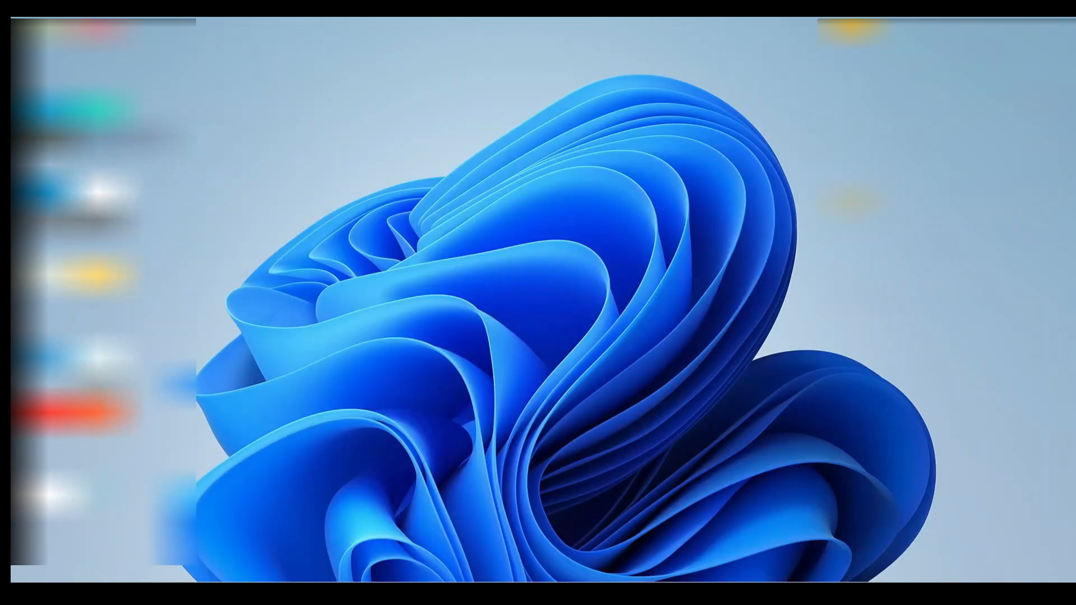